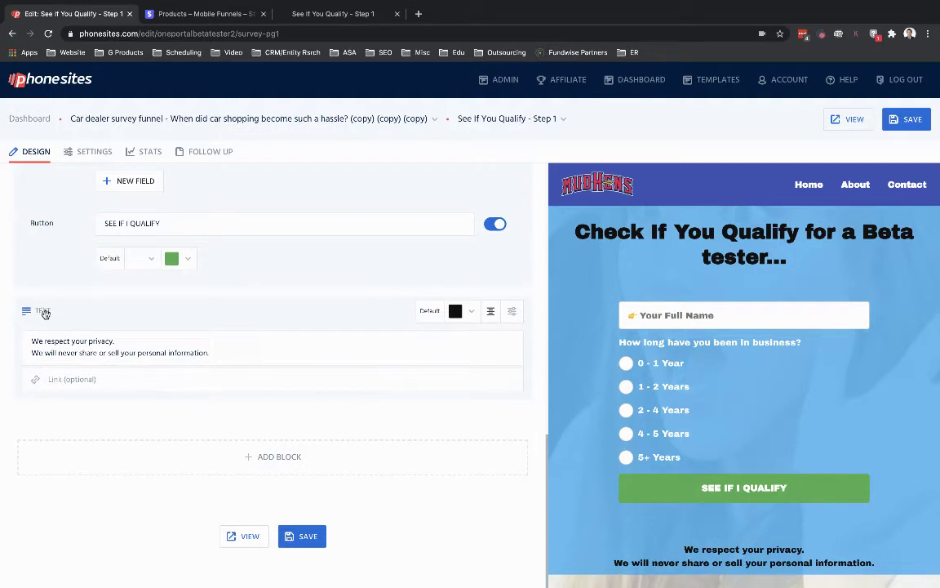
Step: Show the survey page's settings, scrolled up to its Advanced options and embed code
click(88, 150)
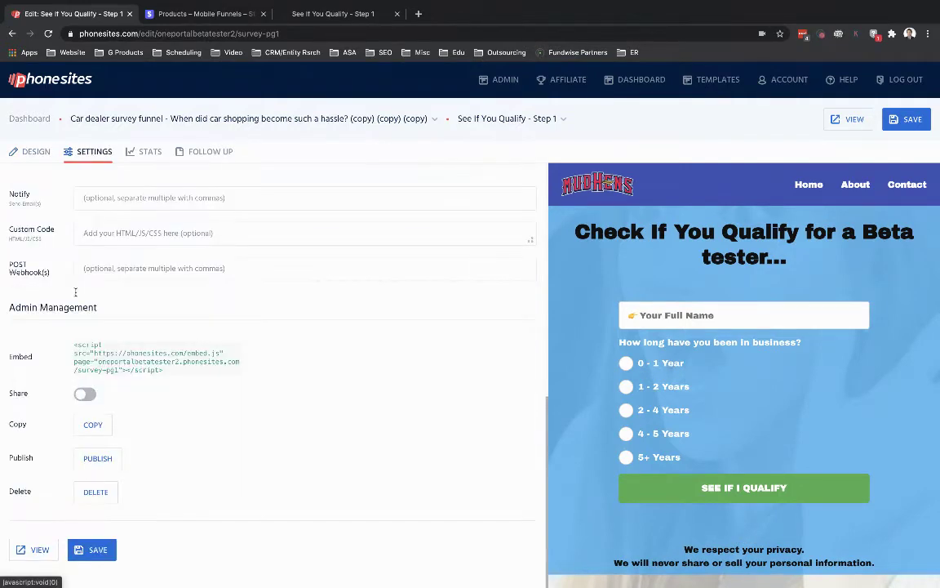
scroll(73, 305, up, 2)
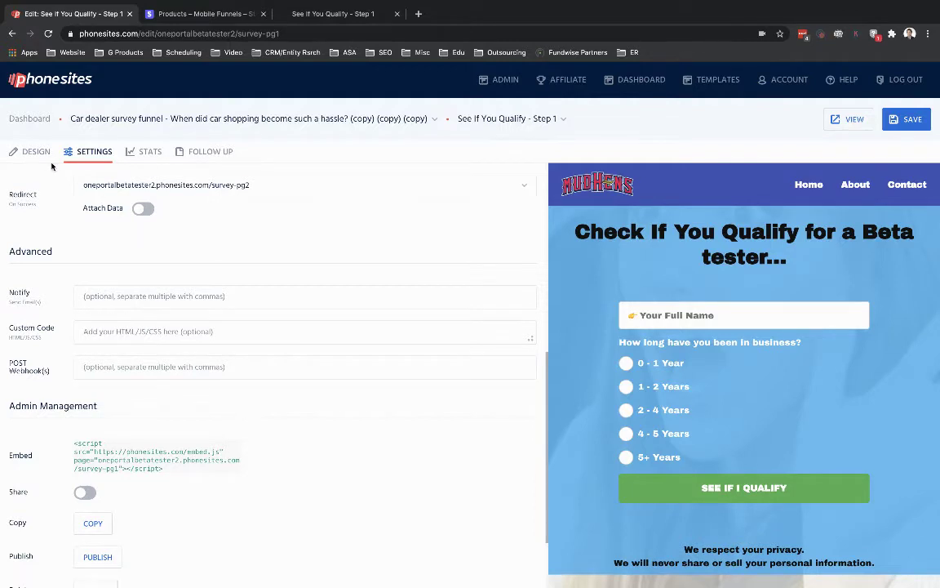
Step: Add an empty Code block below the privacy text block, then go to the Stripe product page
click(29, 151)
scroll(9, 298, down, 2)
scroll(9, 298, down, 4)
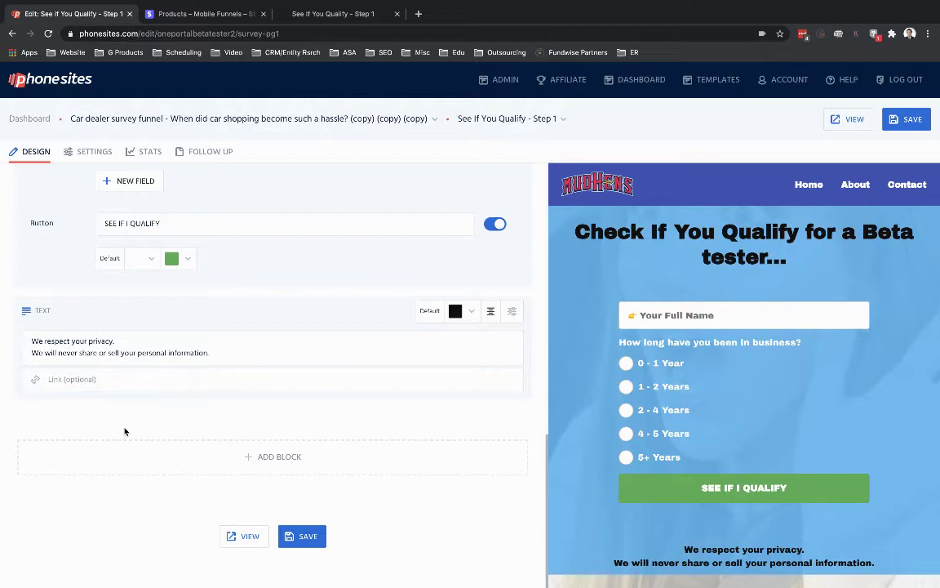
click(275, 459)
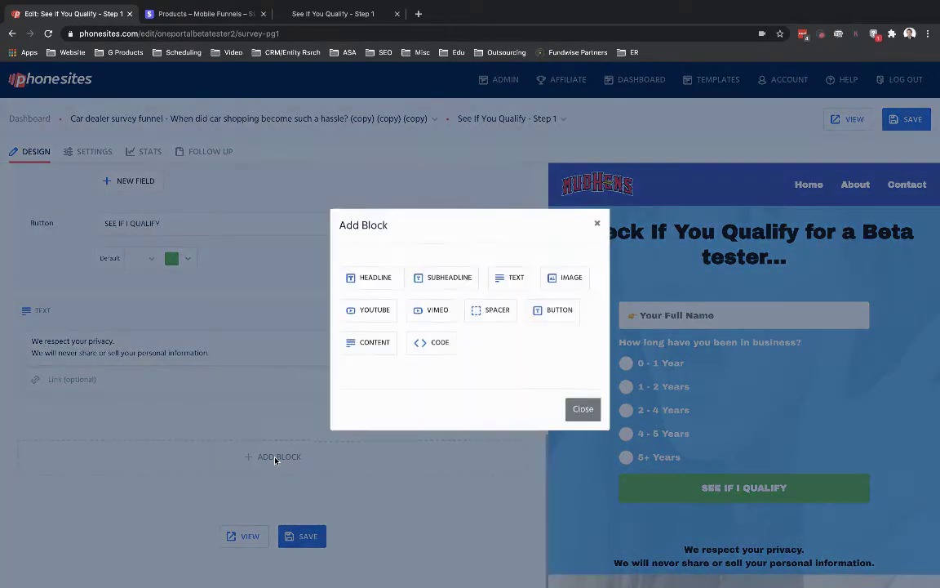
click(433, 353)
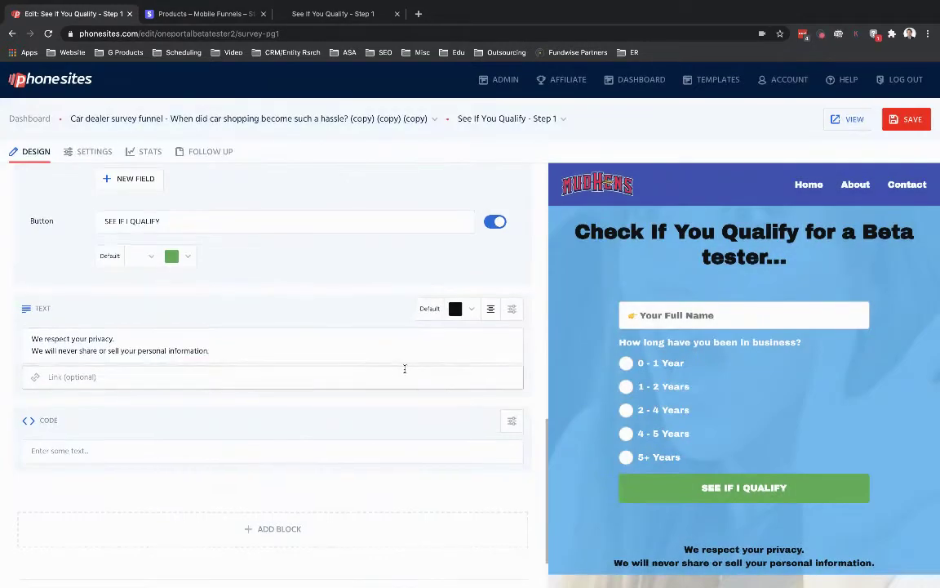
scroll(384, 424, down, 1)
scroll(384, 437, down, 2)
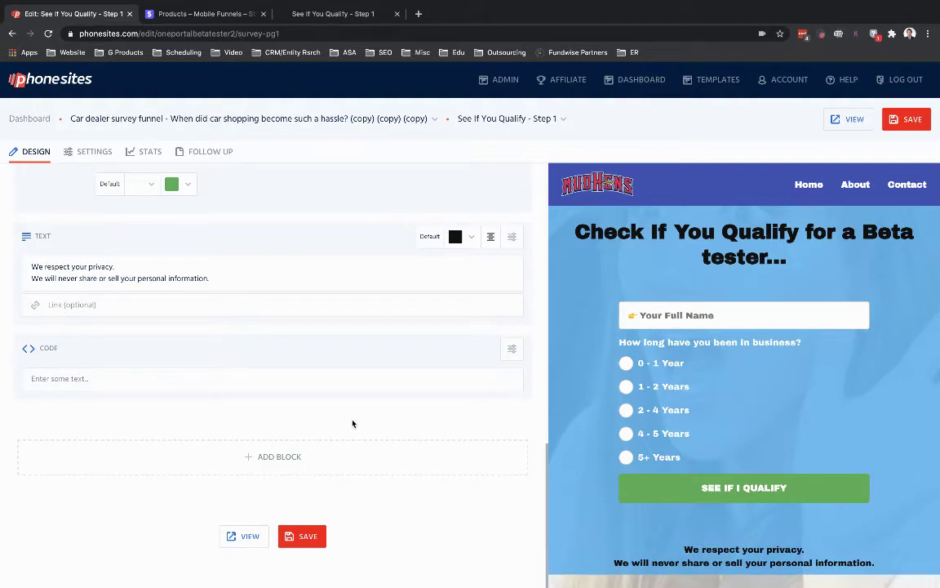
click(209, 15)
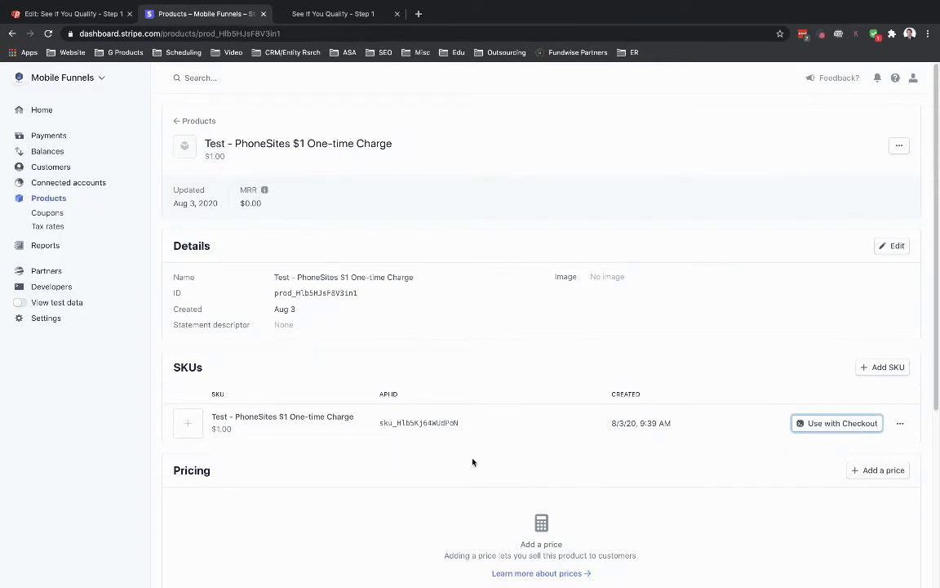
Step: Copy the Checkout embed code for the $1.00 SKU of 'Test - PhoneSites $1 One-time Charge'
click(829, 426)
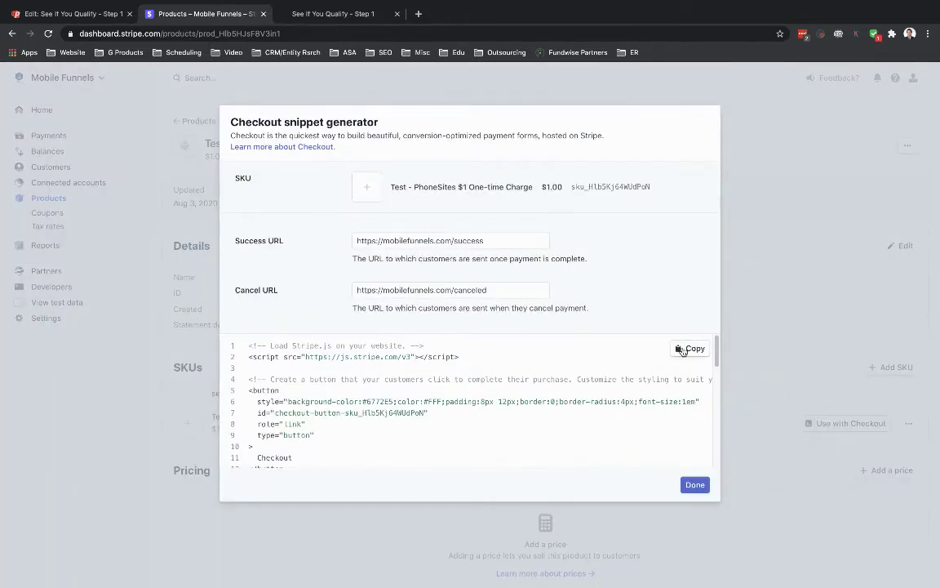
click(686, 349)
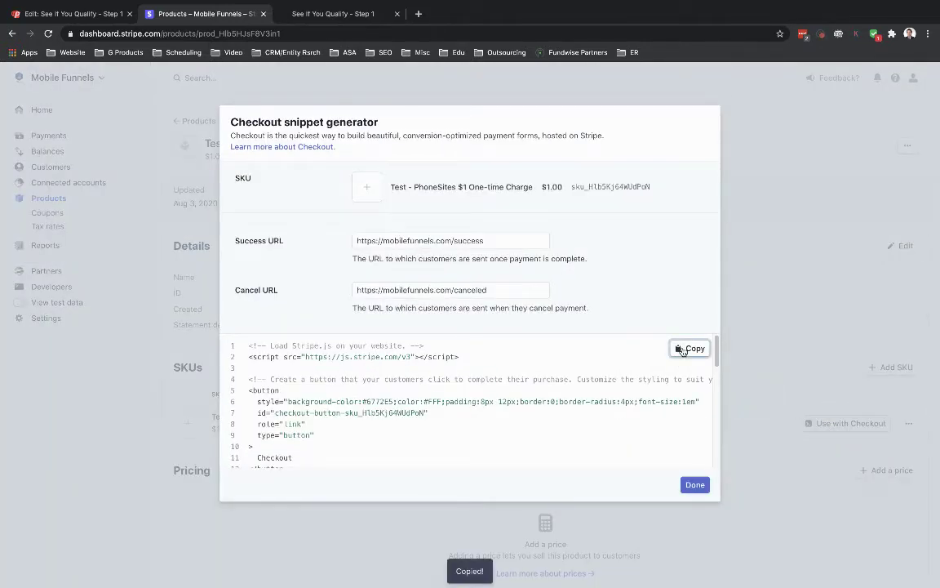
click(694, 484)
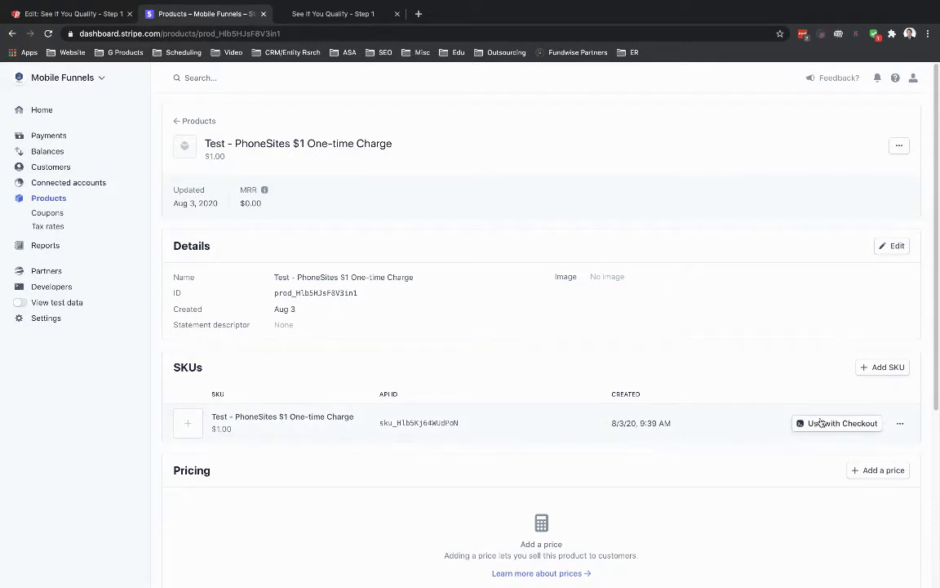
Step: Paste the copied Stripe Checkout snippet into the empty Code block and save the survey page
click(49, 15)
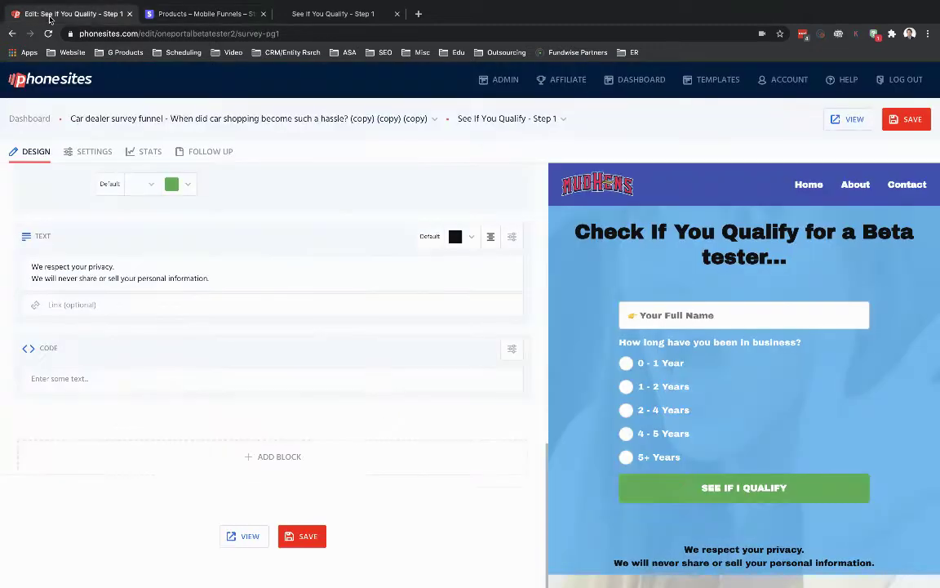
click(50, 375)
key(ctrl+v)
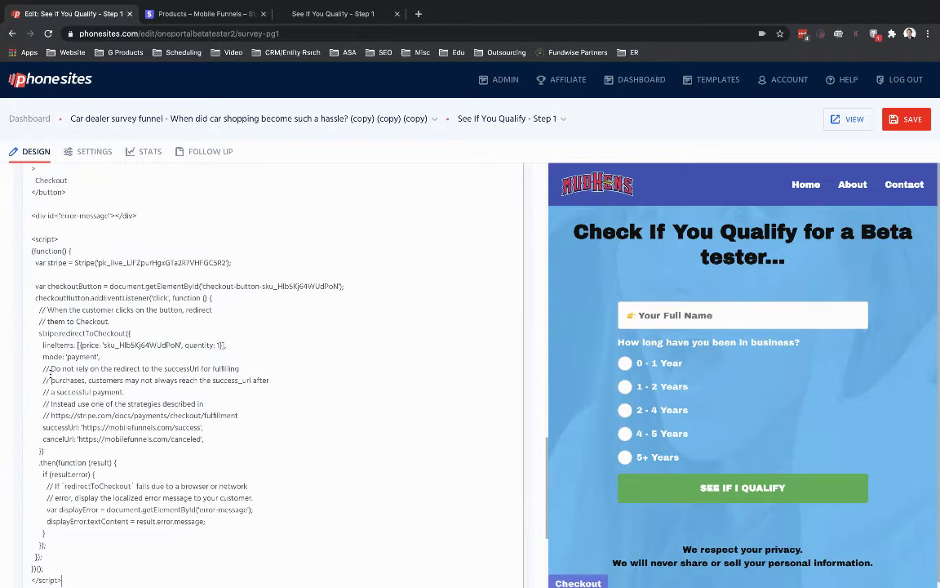
scroll(345, 416, up, 5)
scroll(344, 416, down, 3)
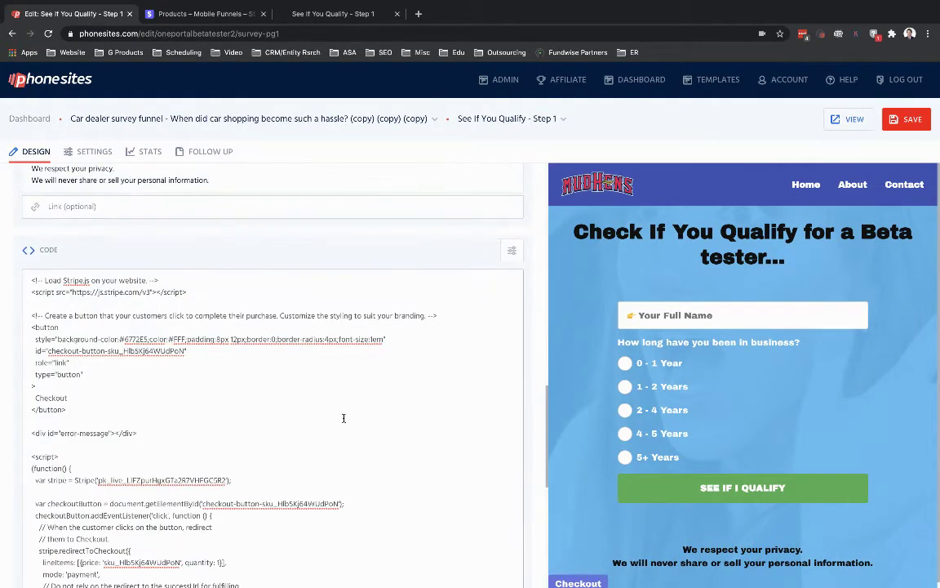
click(915, 127)
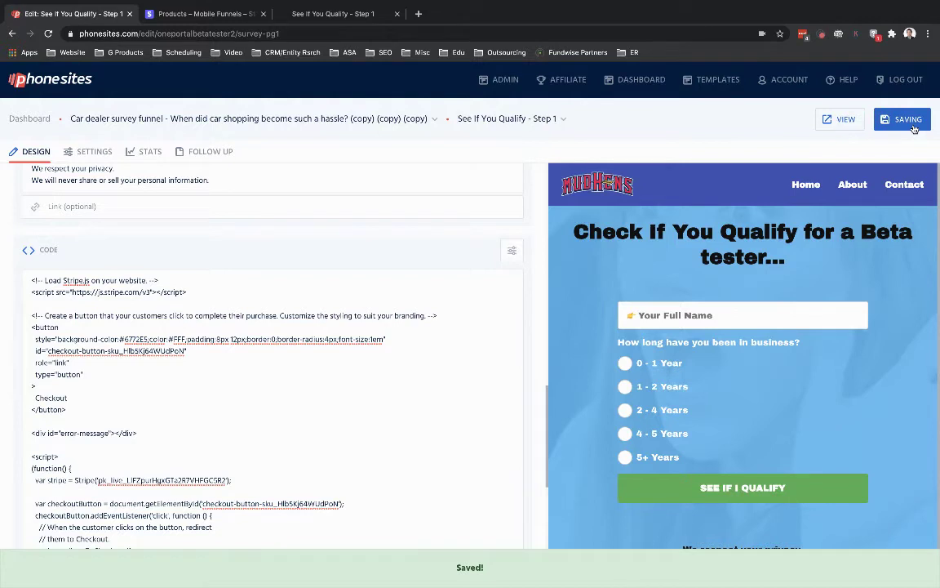
click(339, 14)
key(ctrl+r)
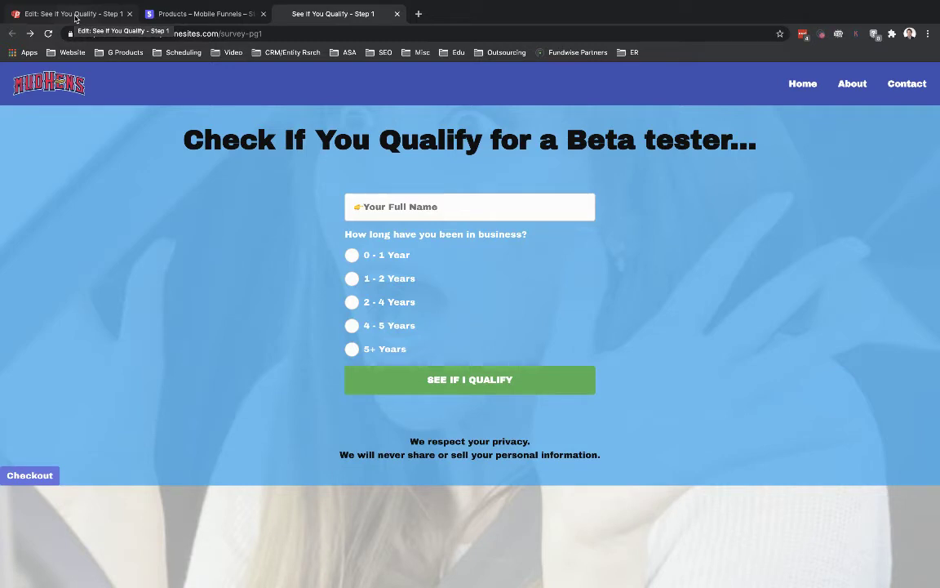
click(74, 15)
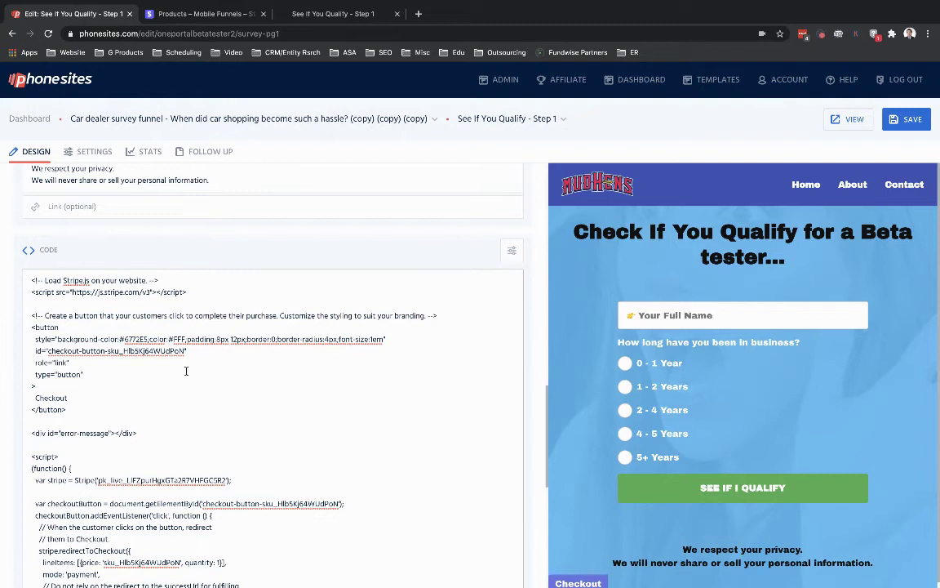
click(87, 304)
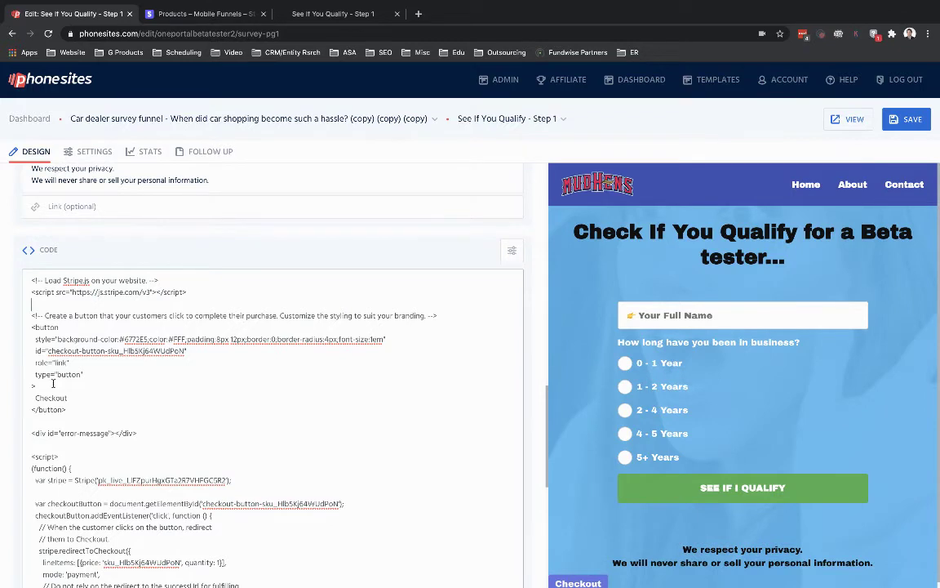
drag(28, 327, 138, 435)
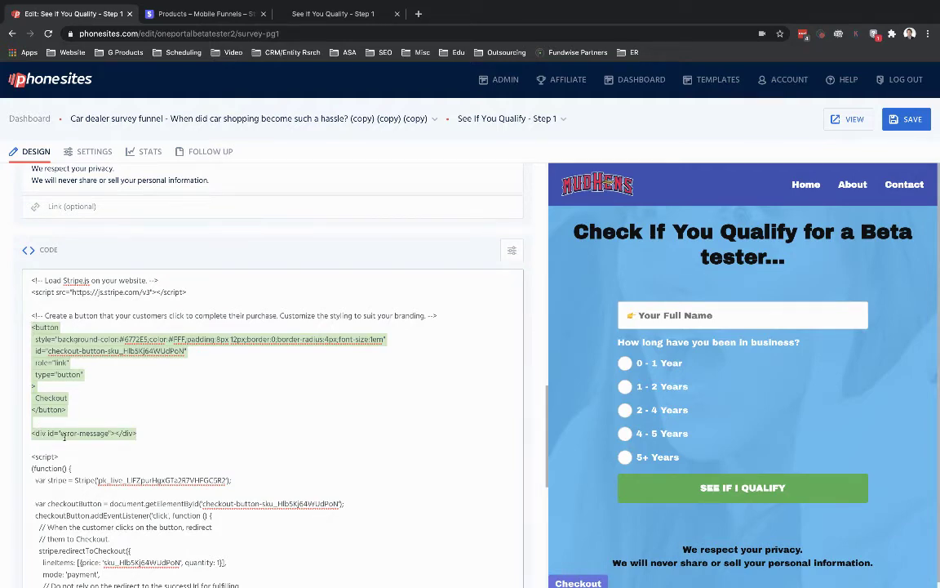
scroll(63, 436, down, 3)
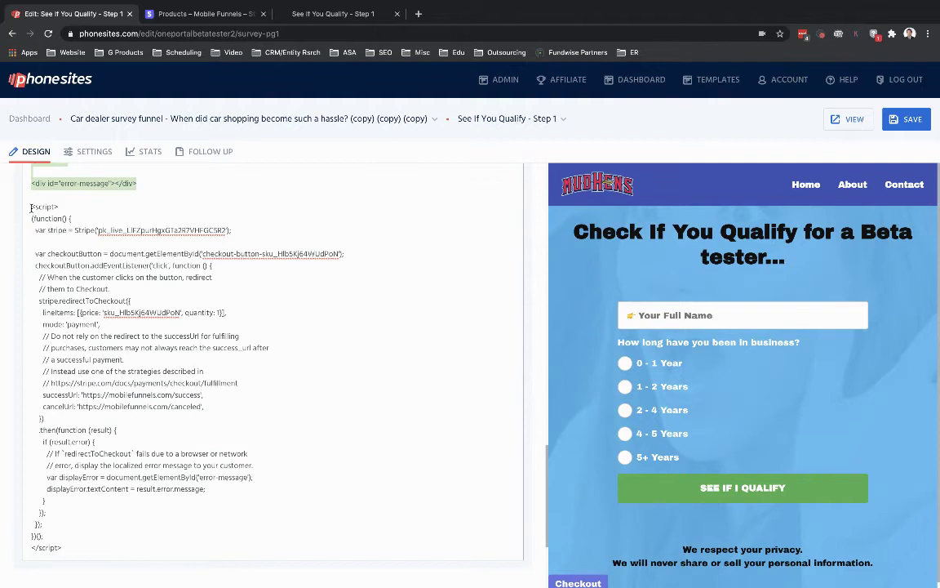
drag(31, 208, 121, 518)
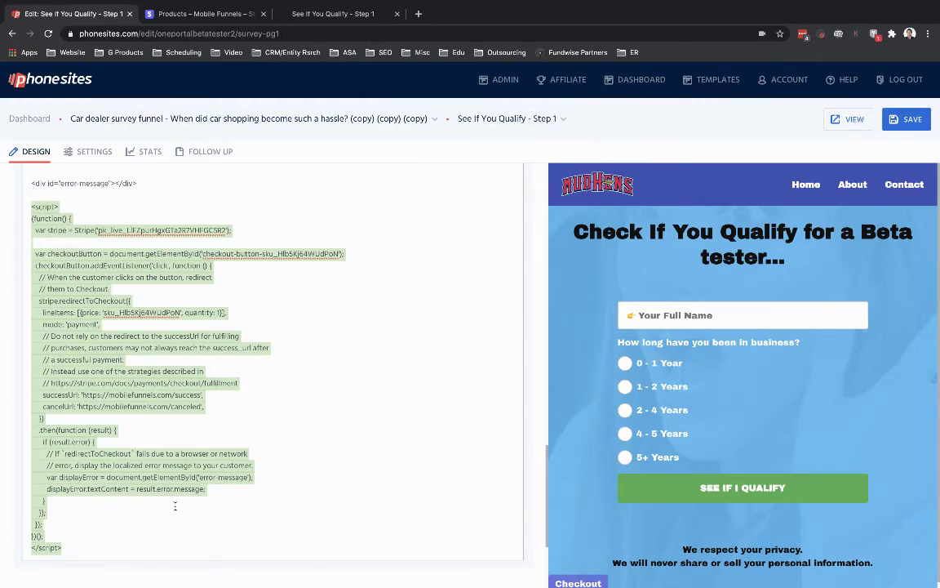
scroll(175, 507, up, 3)
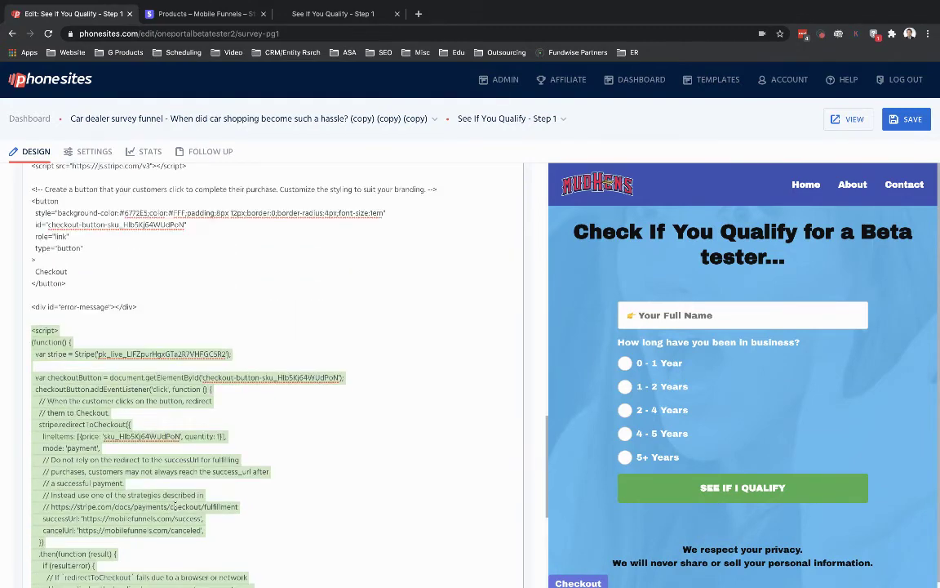
scroll(174, 506, up, 2)
click(81, 369)
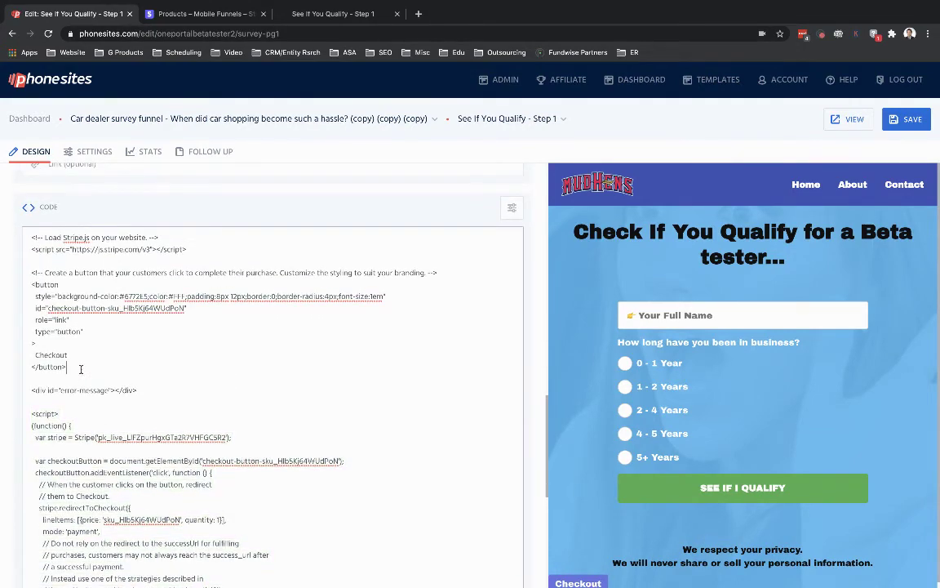
drag(135, 391, 27, 284)
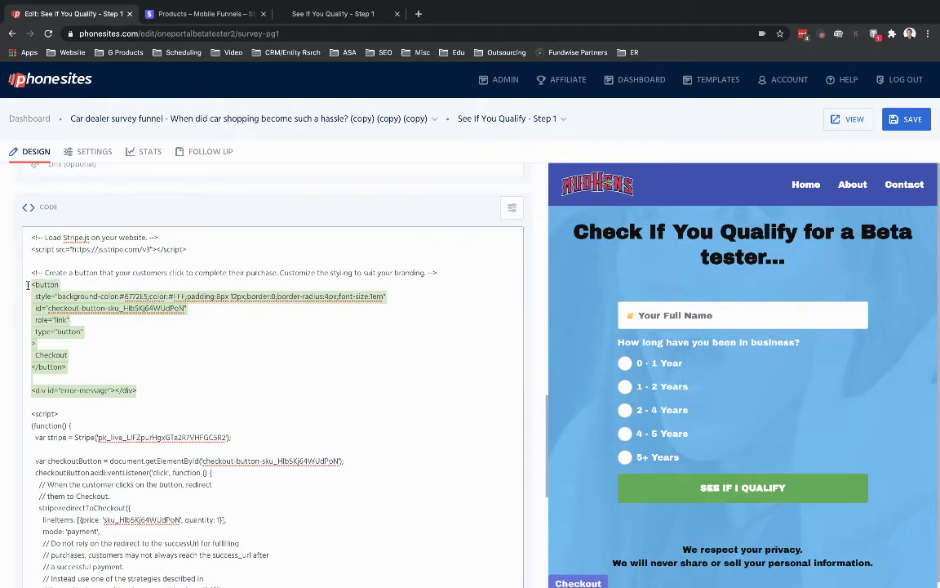
Step: Insert an opening <div align="center"> line above the <button> code
click(28, 285)
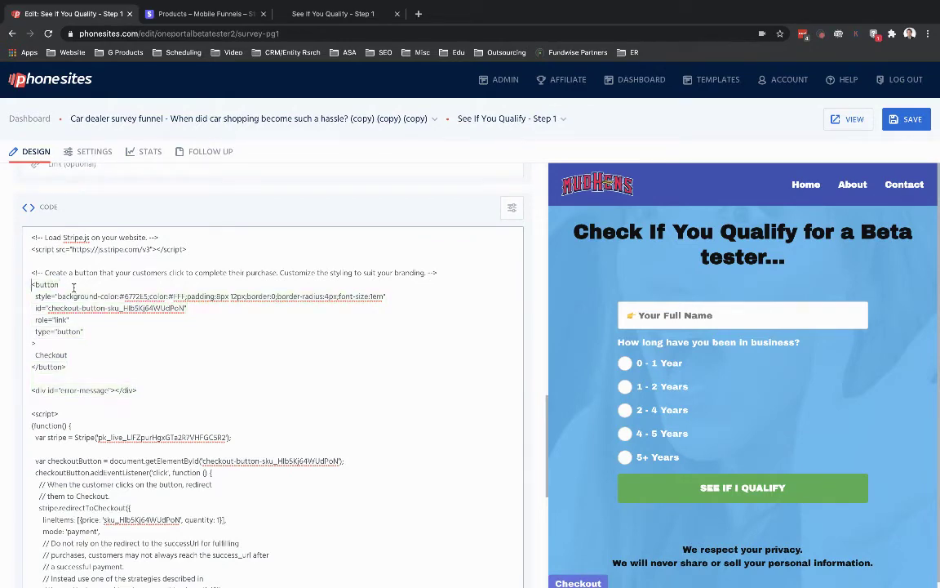
key(Return)
key(Return)
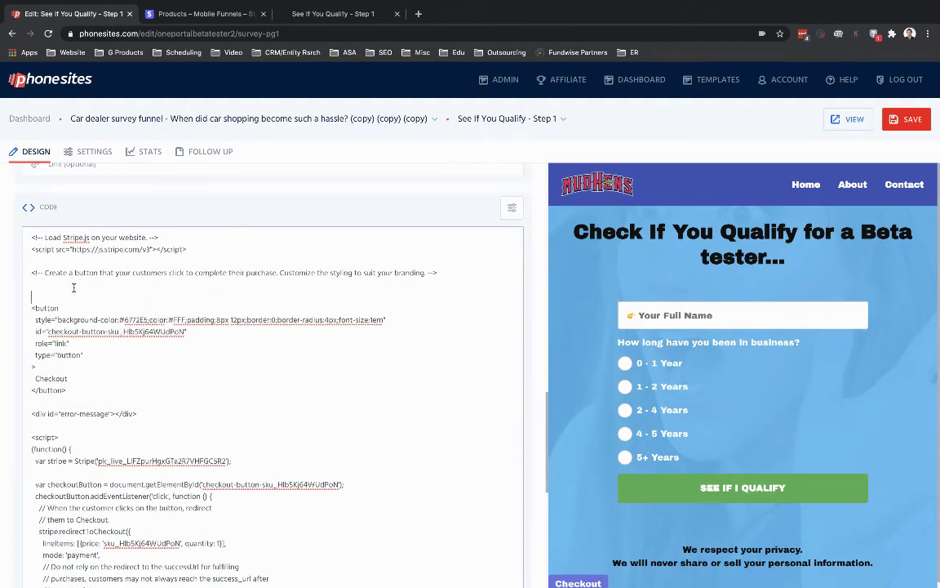
text(>)
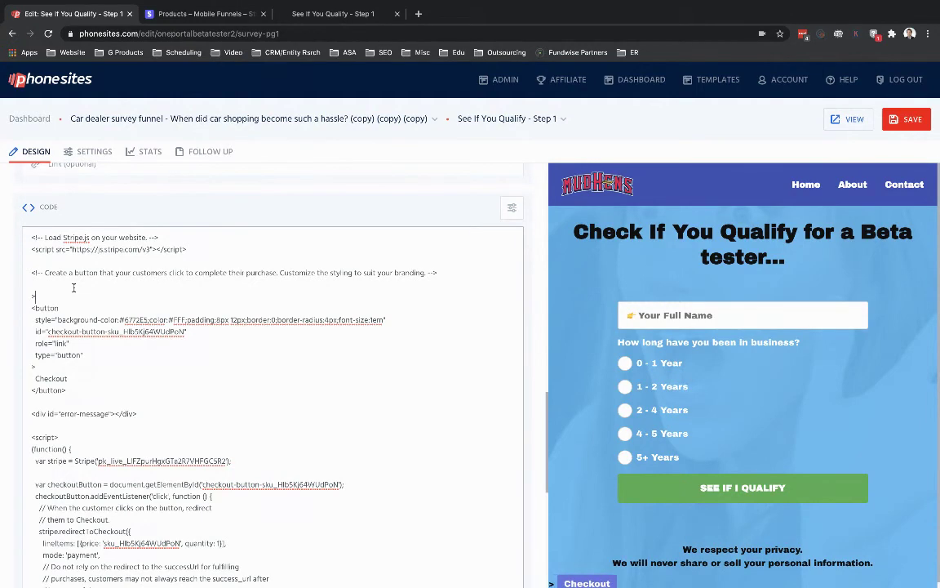
key(BackSpace)
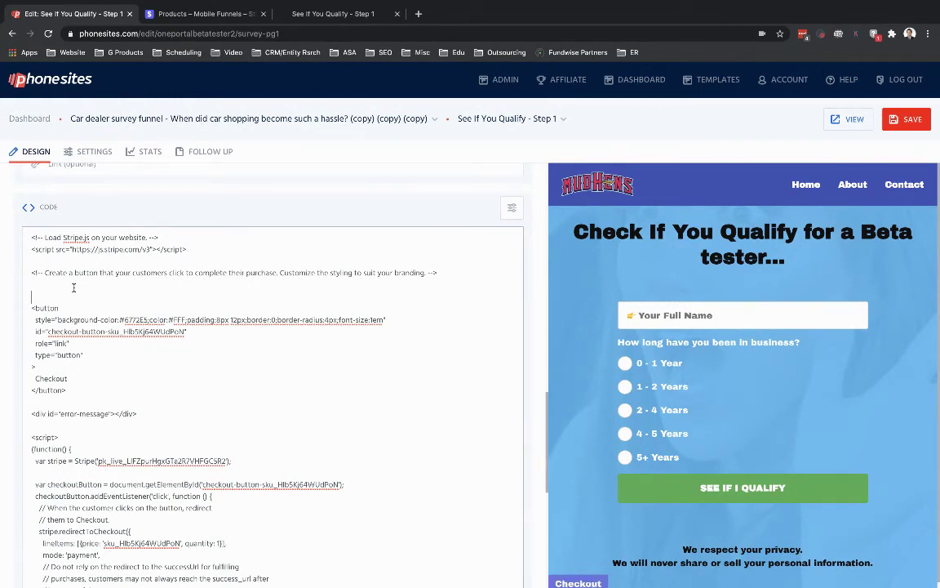
text(<div align)
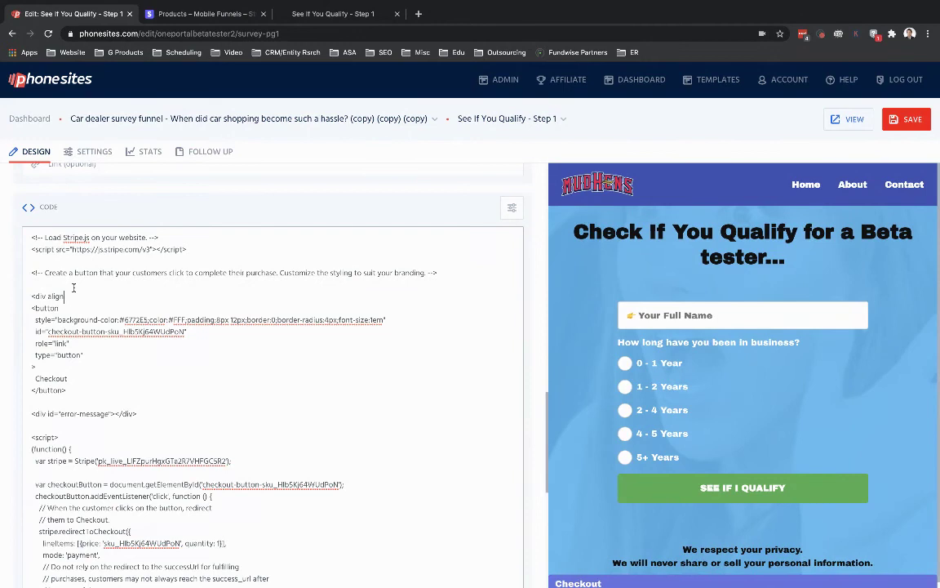
text(="center)
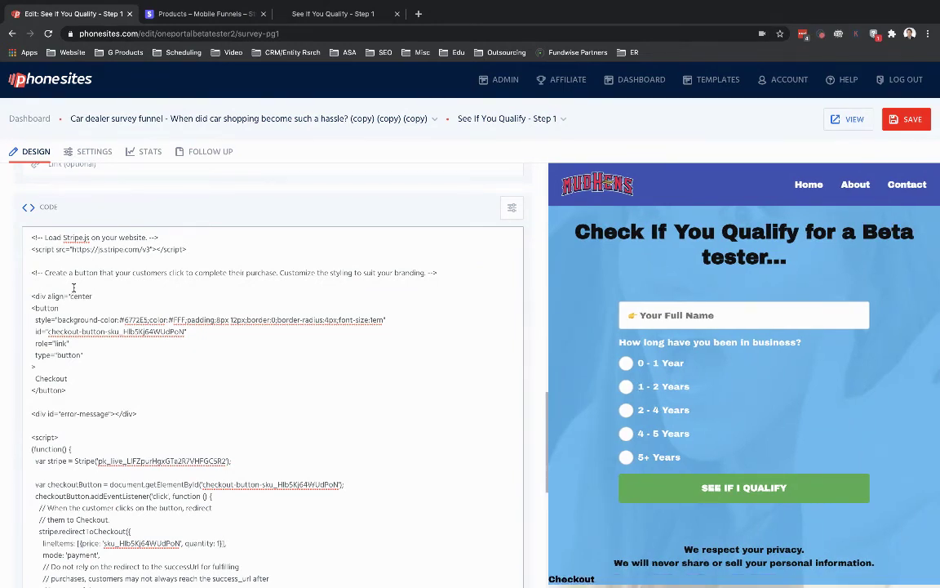
text(">)
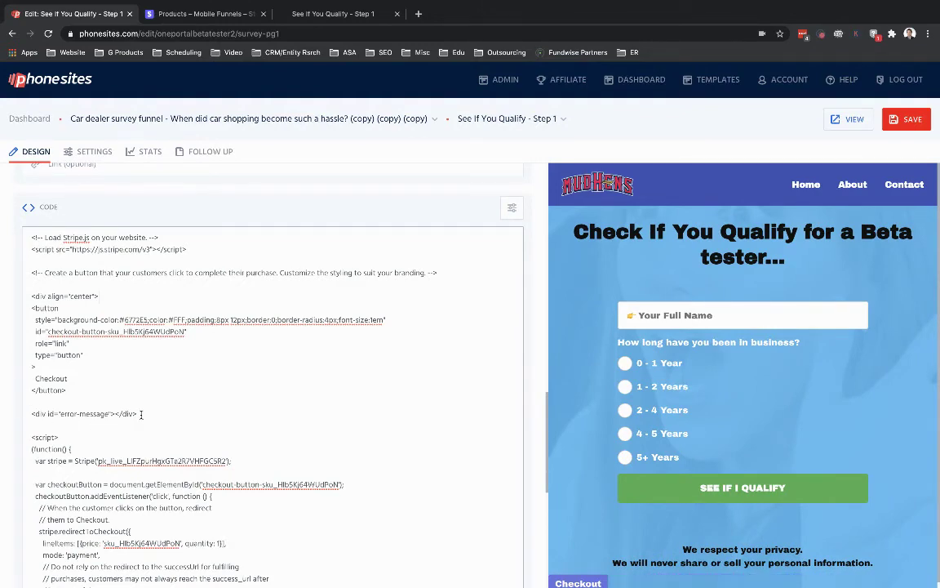
Step: Add a closing </div> after the error-message div and save the page
drag(137, 414, 116, 414)
key(ctrl+c)
click(159, 414)
key(ctrl+v)
drag(32, 296, 98, 296)
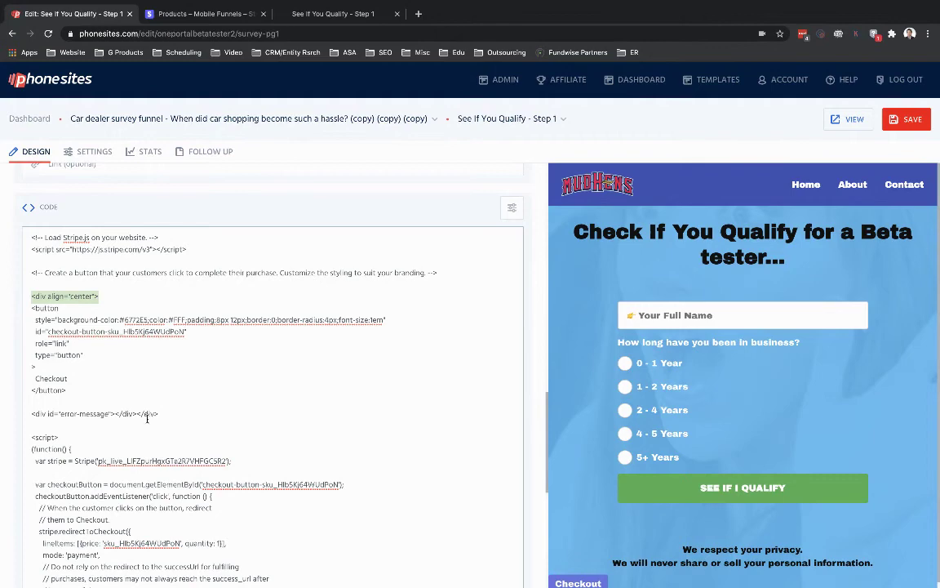
drag(138, 413, 158, 414)
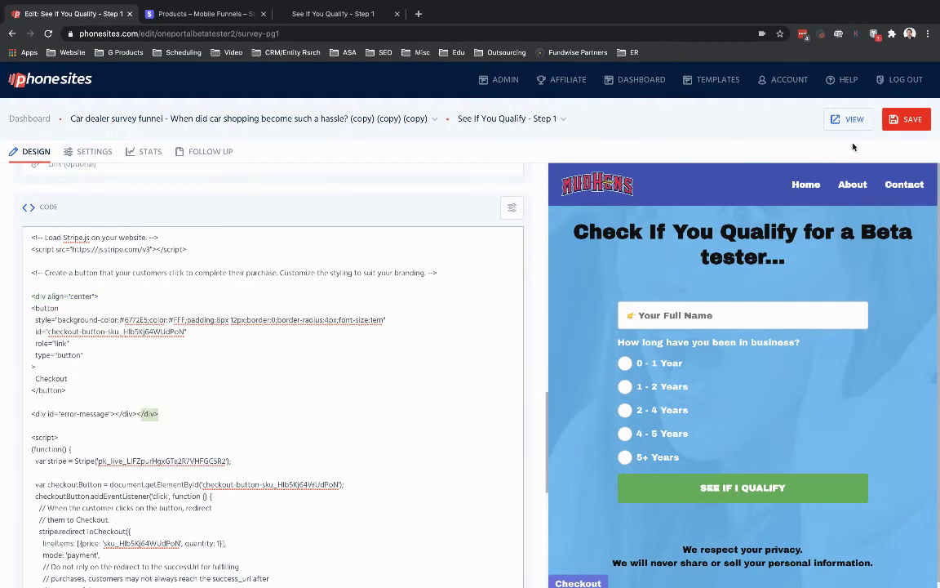
key(ctrl+s)
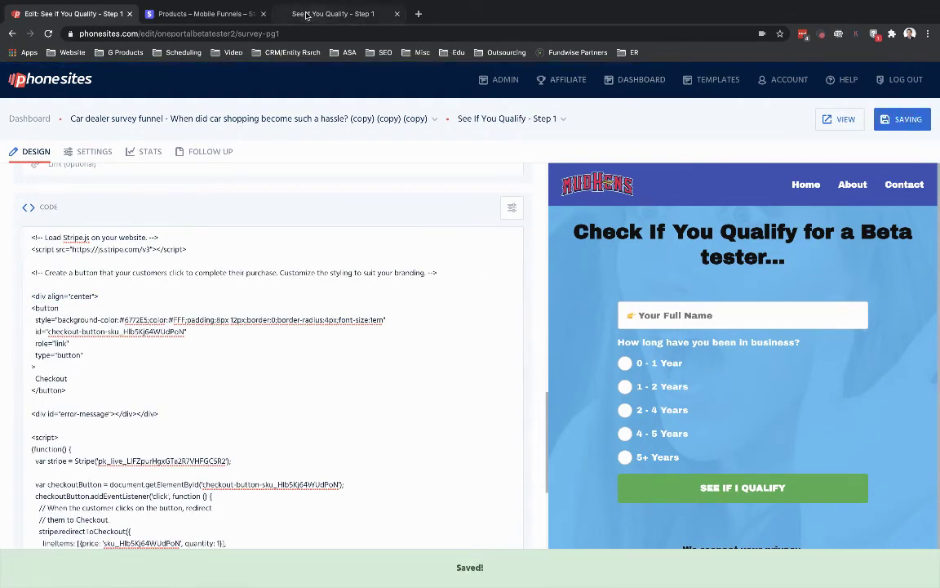
Step: Reload the live 'See If You Qualify - Step 1' page to check the centered Checkout button
click(306, 14)
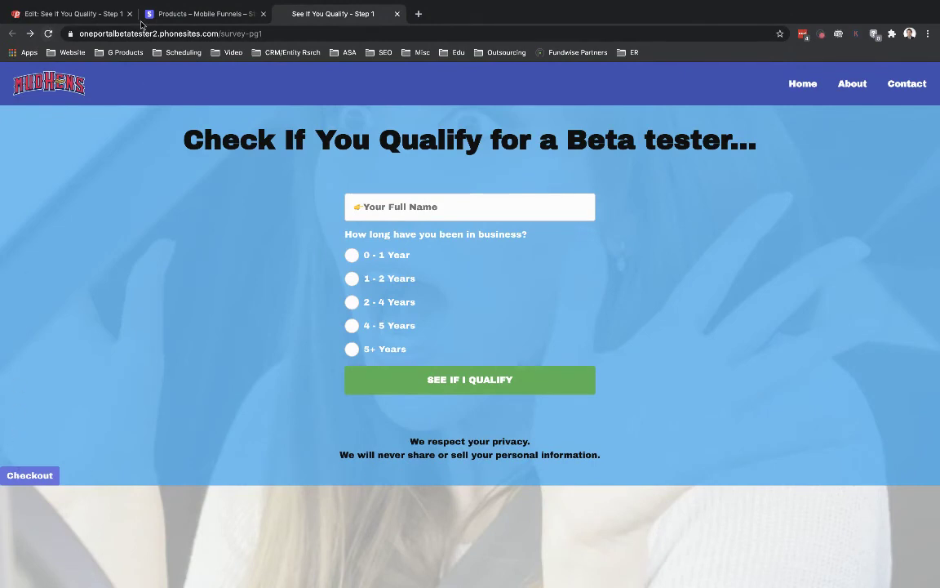
click(49, 34)
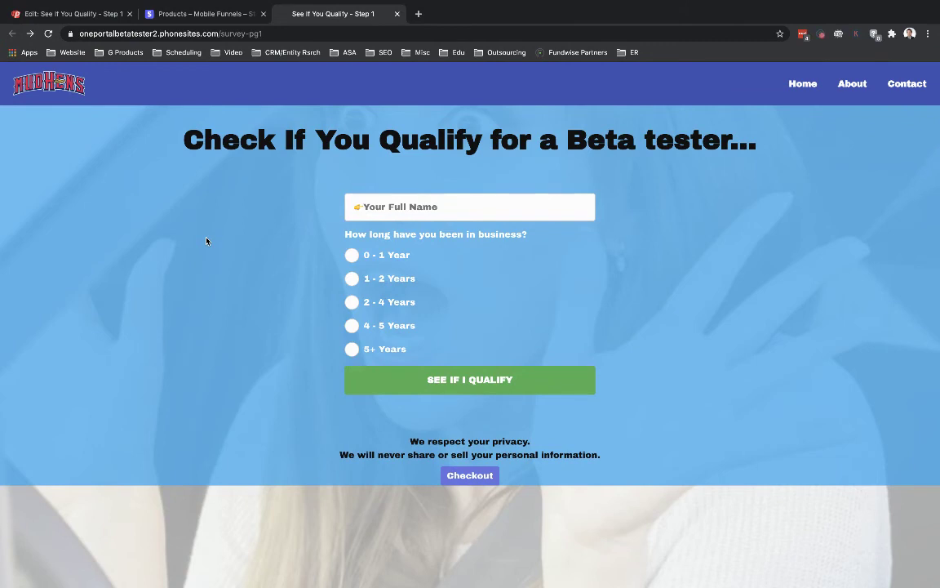
click(62, 15)
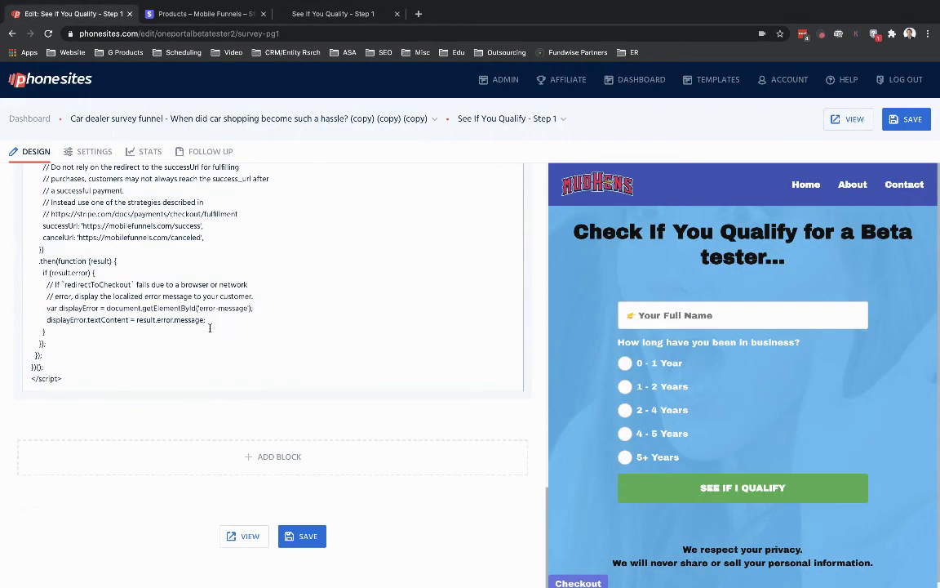
click(273, 457)
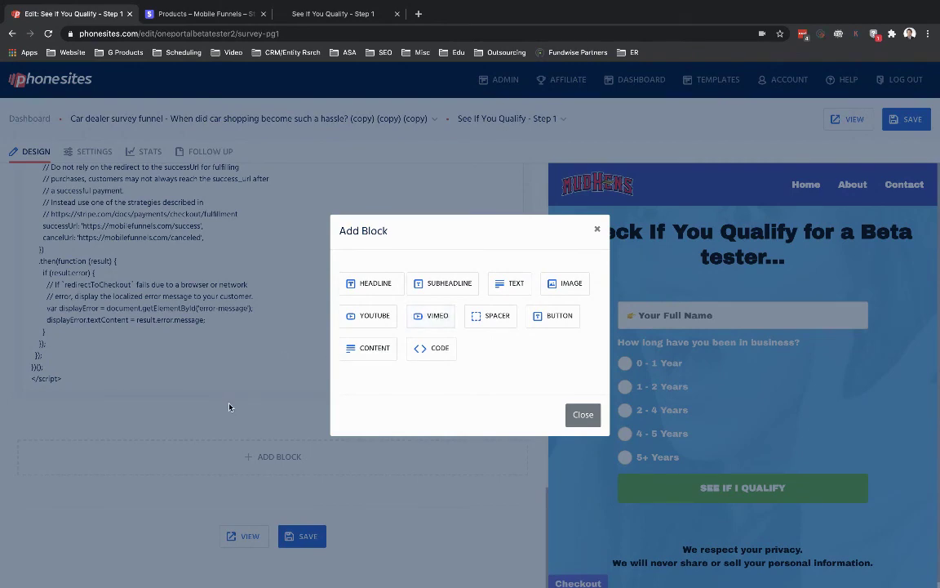
click(206, 363)
scroll(174, 247, up, 15)
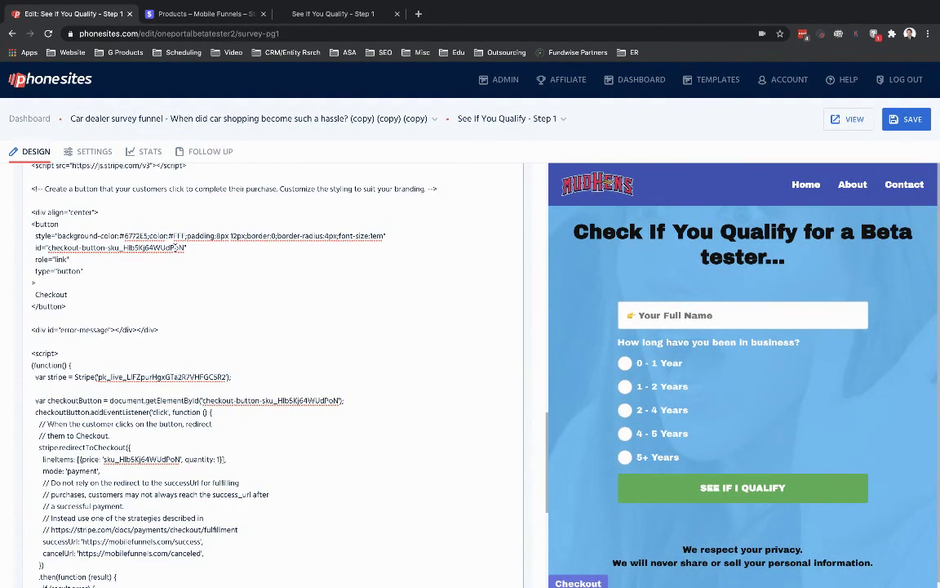
scroll(51, 468, down, 4)
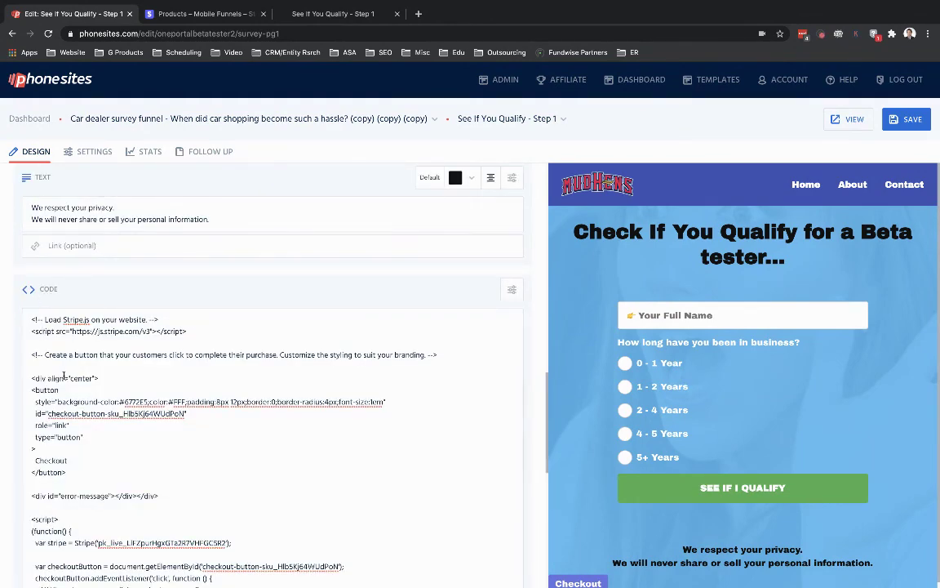
scroll(81, 343, down, 2)
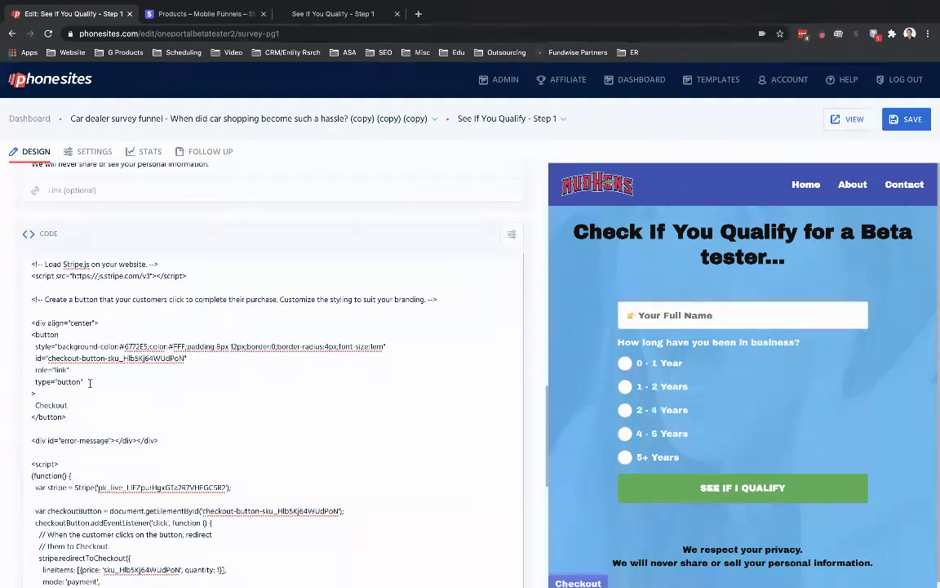
scroll(89, 382, down, 3)
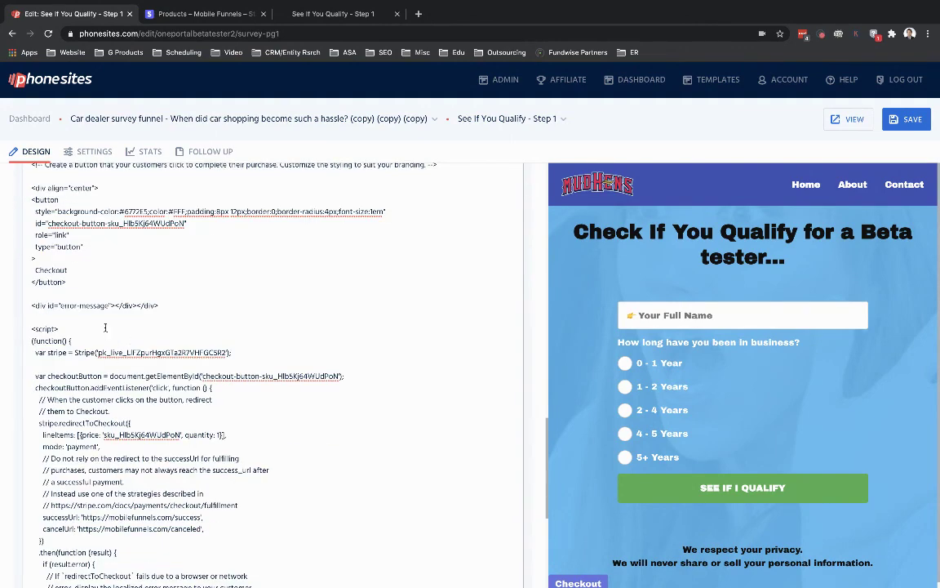
scroll(129, 352, down, 6)
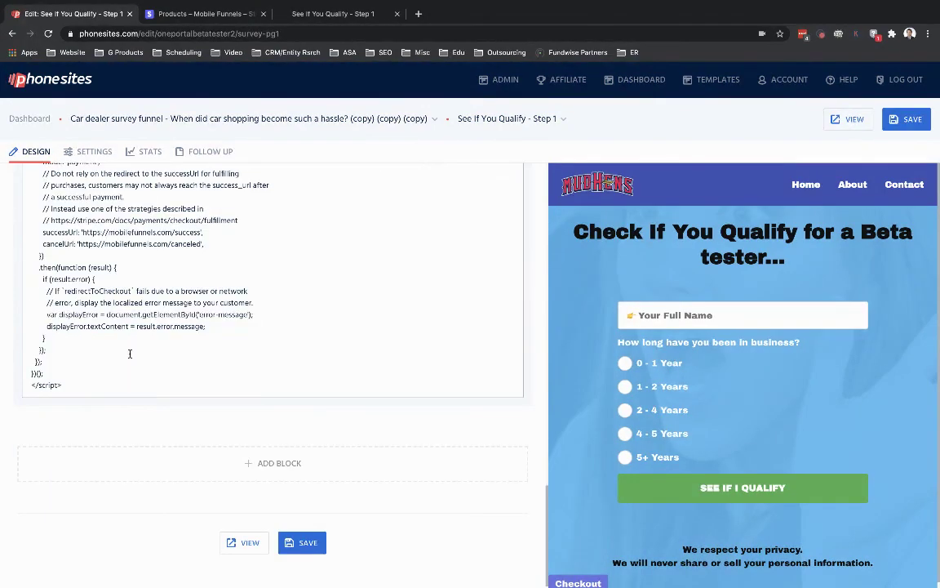